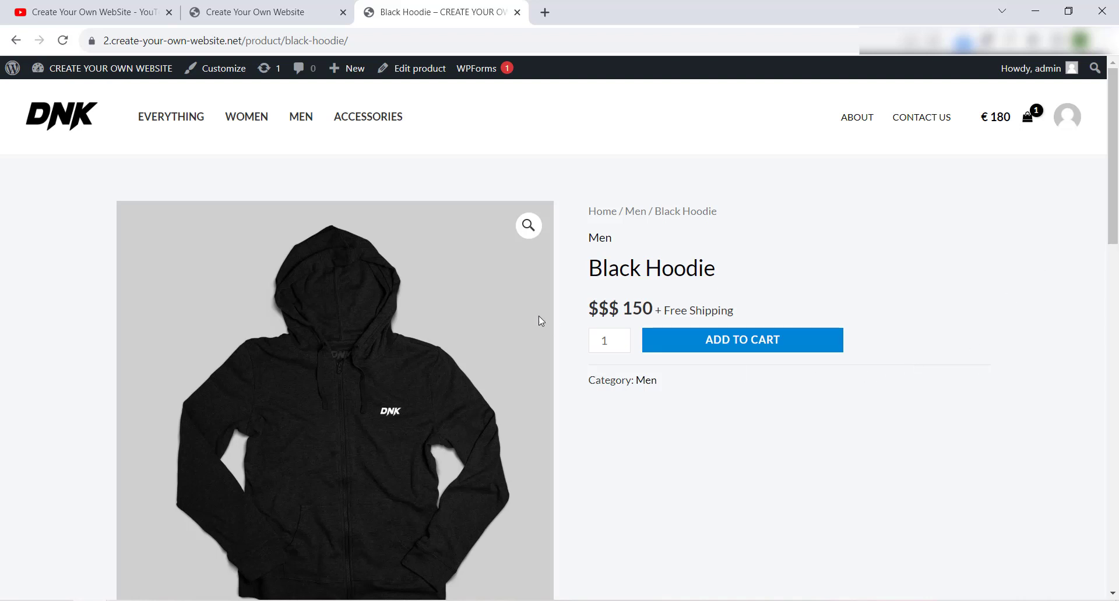
Highlight the $$$ symbol in the Black Hoodie price, then switch to the YouTube videos tab.
left_click_drag(587, 309, 652, 381)
mouse_move(618, 309)
left_mouse_down()
mouse_move(588, 309)
mouse_move(615, 308)
left_mouse_up()
left_click(591, 309)
left_click(591, 310)
left_click(618, 308)
left_click(586, 312)
left_click(616, 308)
left_click(94, 11)
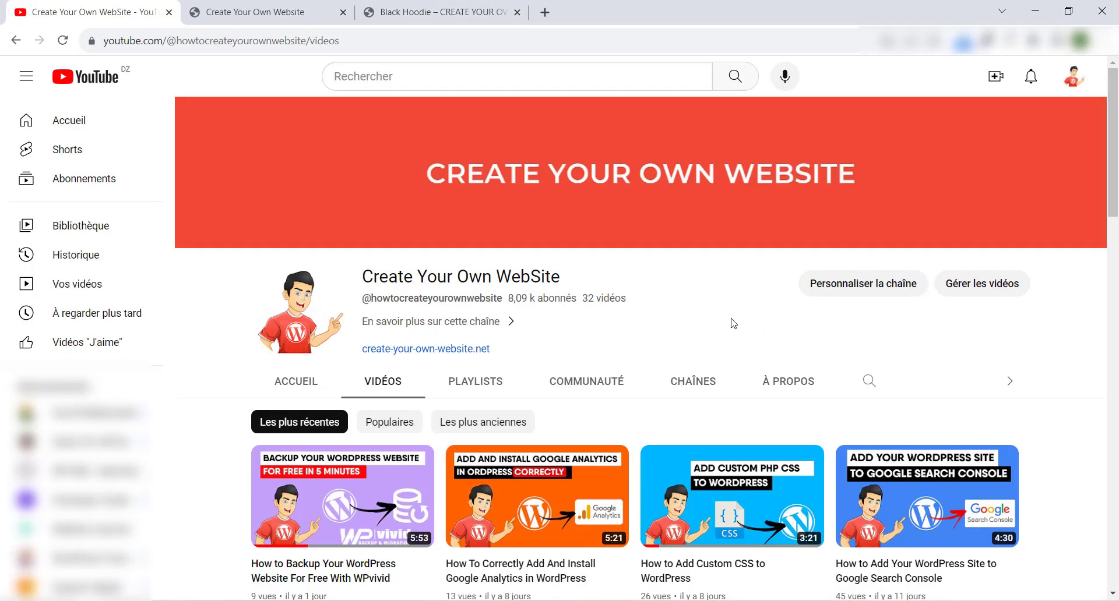
Return to the Black Hoodie product tab and go to the WordPress admin Dashboard.
key("ctrl+3")
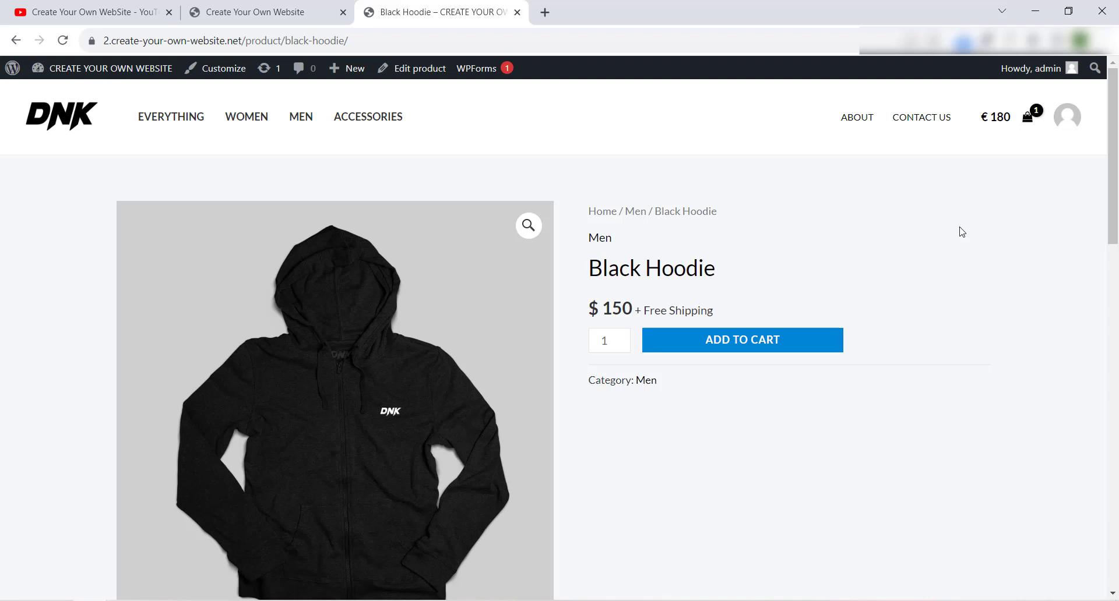
left_click(66, 92)
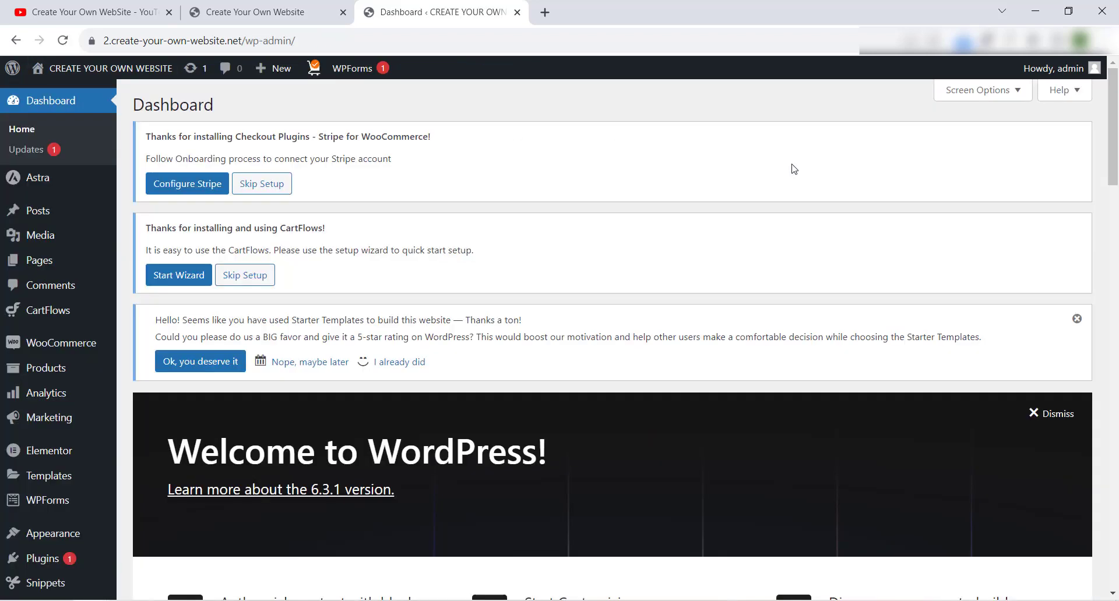
Search Add New Plugins for 'code snippet' and find Code Snippets already active.
mouse_move(73, 562)
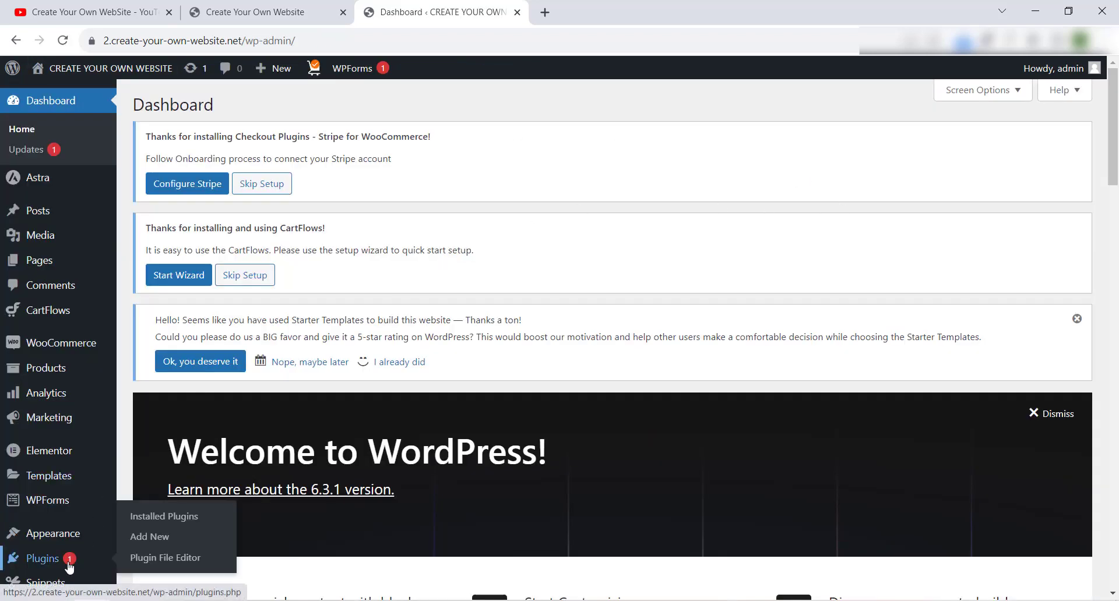
left_click(178, 543)
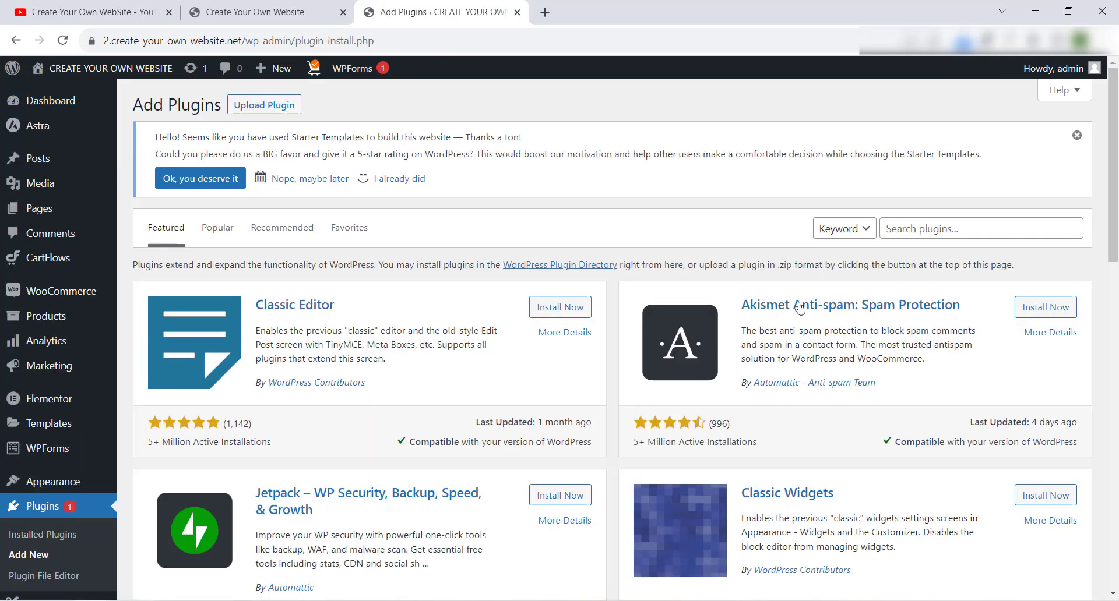
left_click(927, 234)
type("c")
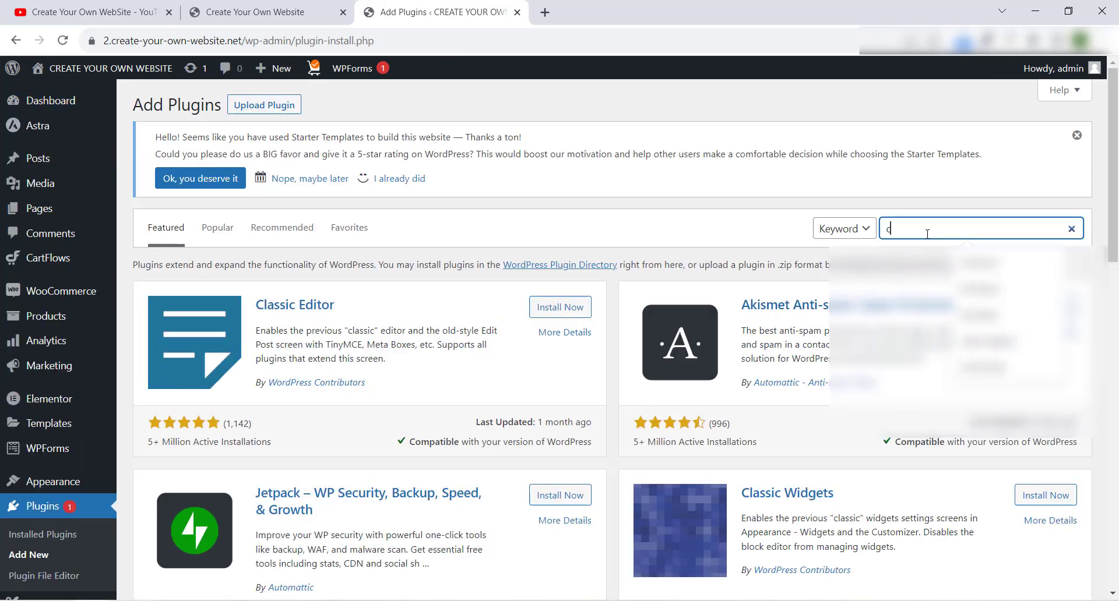
type("ode snippet")
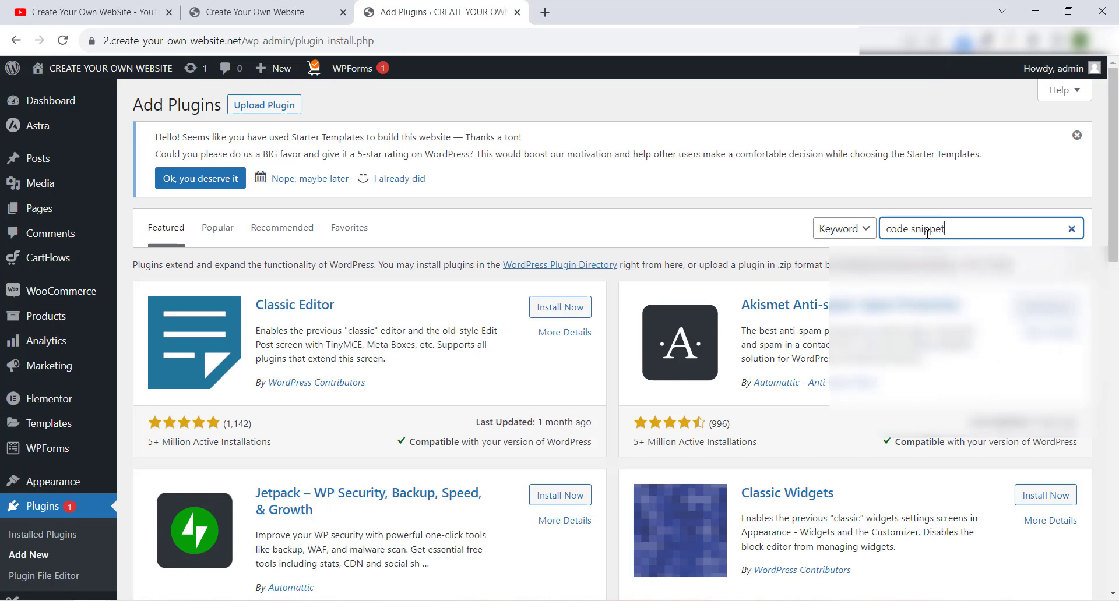
scroll(955, 245, "down", 2)
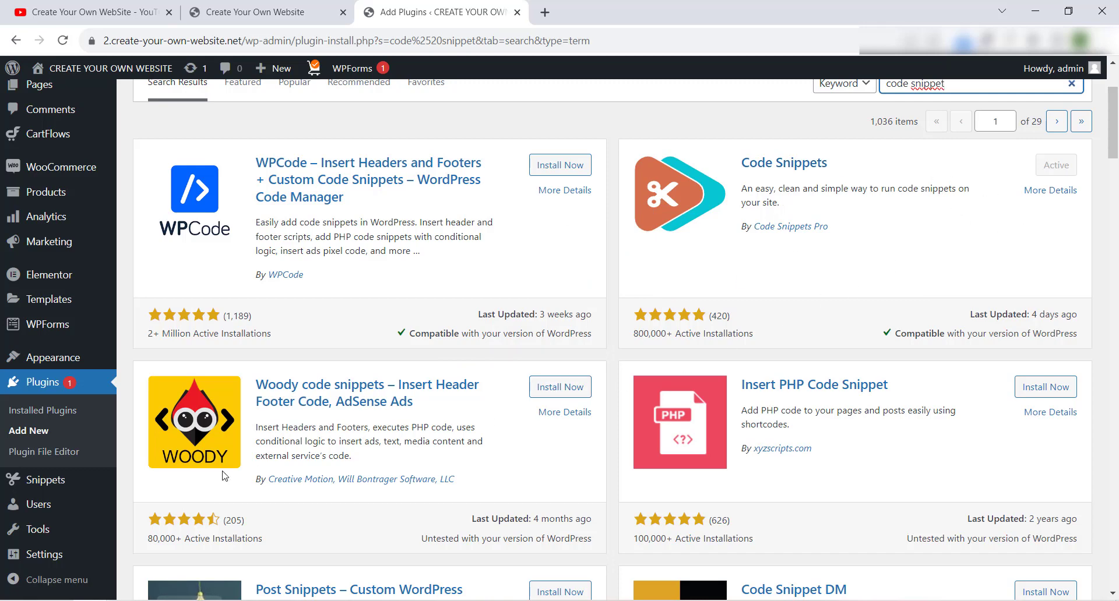
Start a new snippet, then copy the whole 23-line currency PHP code in Notepad++.
mouse_move(50, 483)
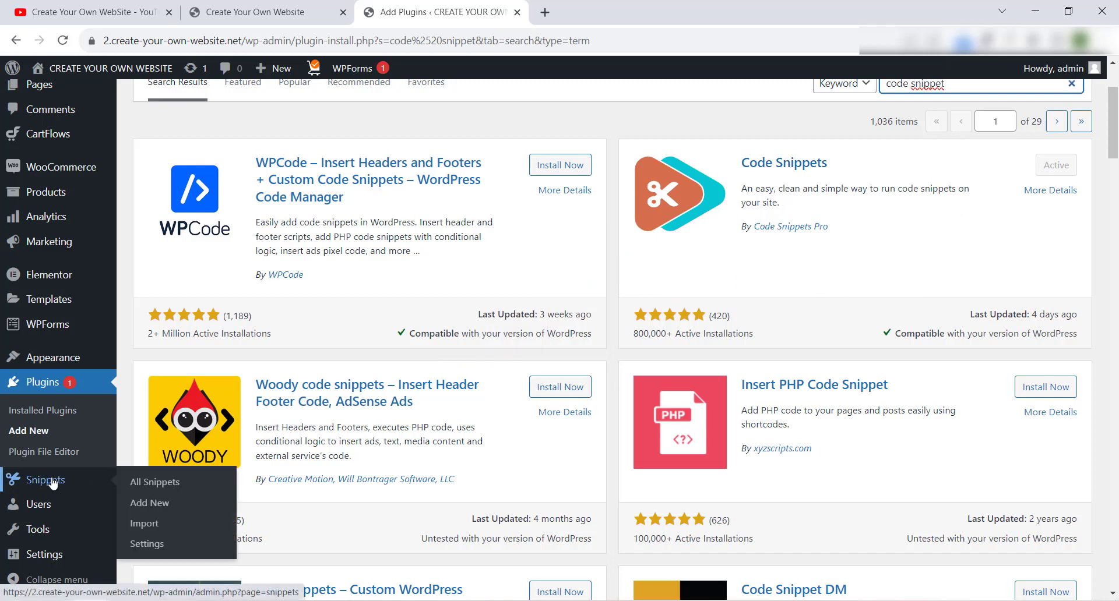
left_click(157, 505)
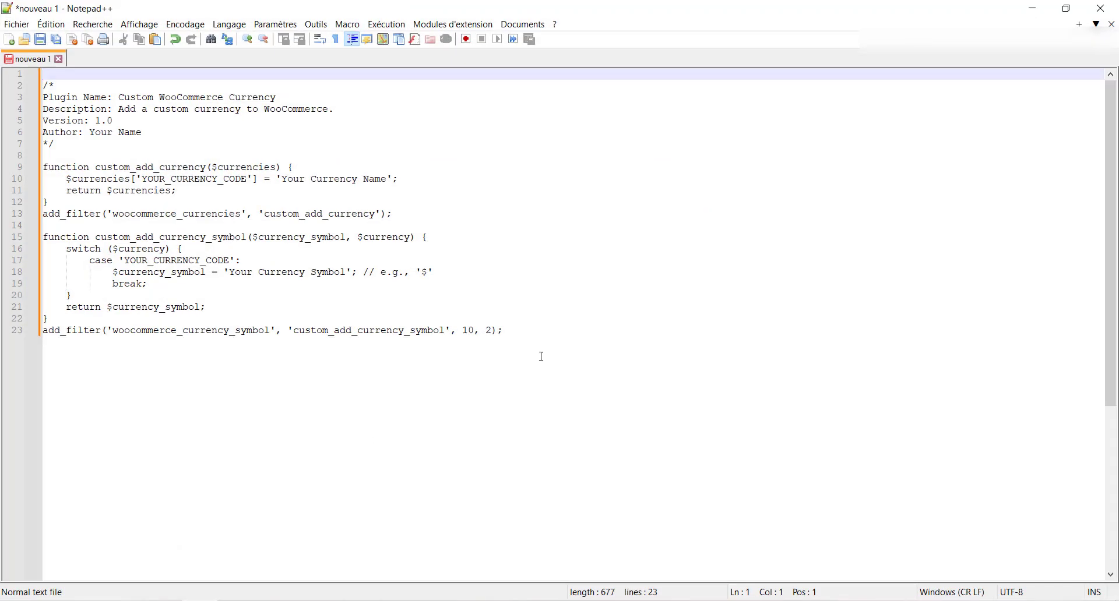
left_click_drag(541, 356, 45, 75)
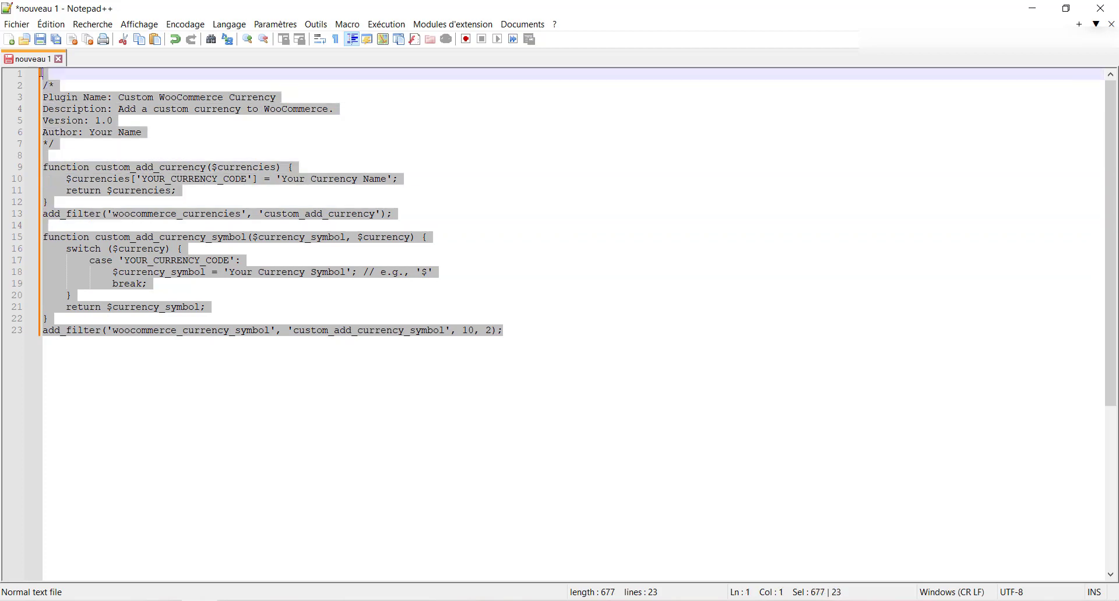
right_click(74, 114)
left_click(115, 134)
Paste the copied 23-line currency PHP into the new snippet's Functions code area.
mouse_move(111, 597)
left_click(114, 559)
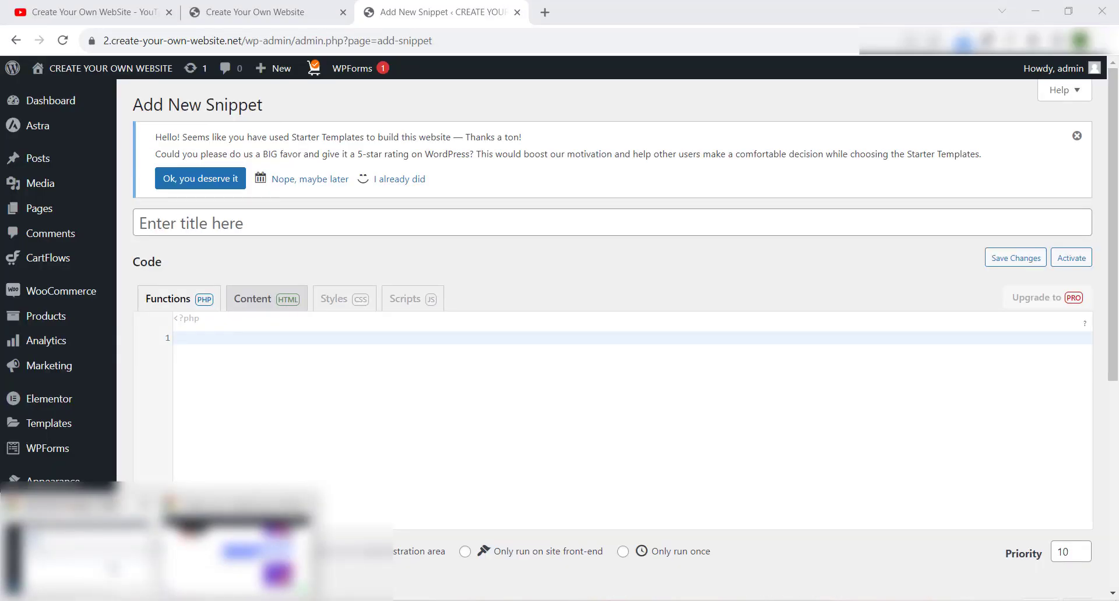
right_click(313, 340)
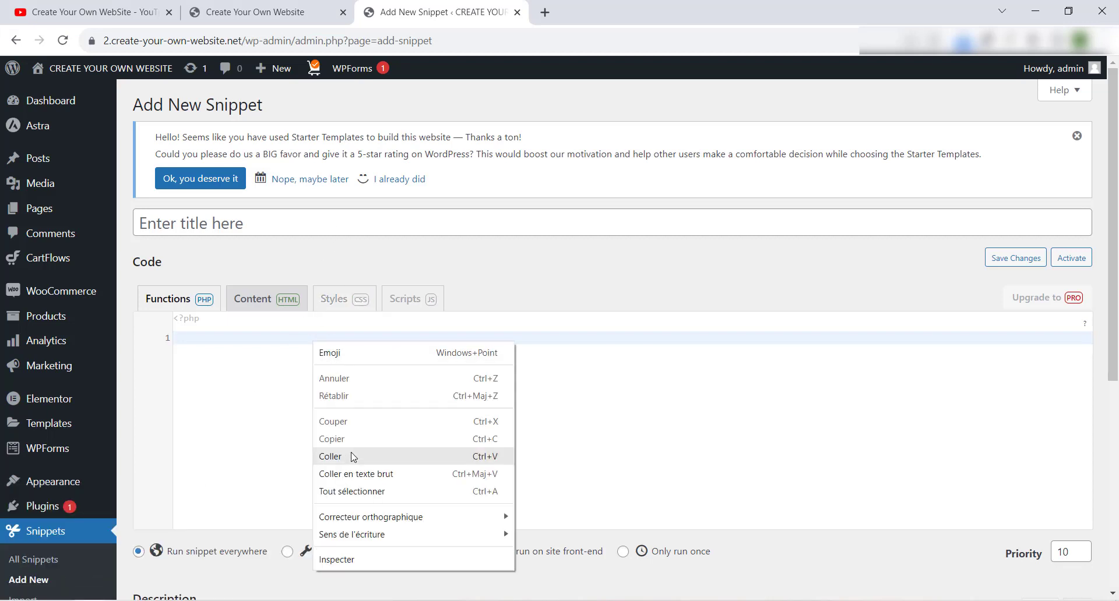
left_click(330, 456)
scroll(618, 408, "down", 2)
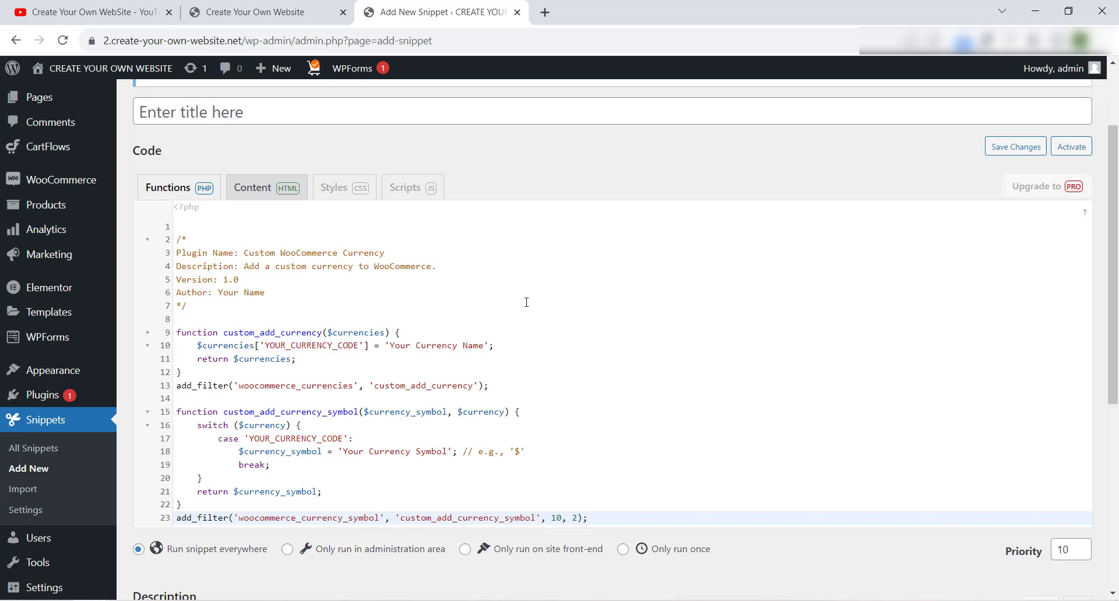
scroll(526, 303, "down", 1)
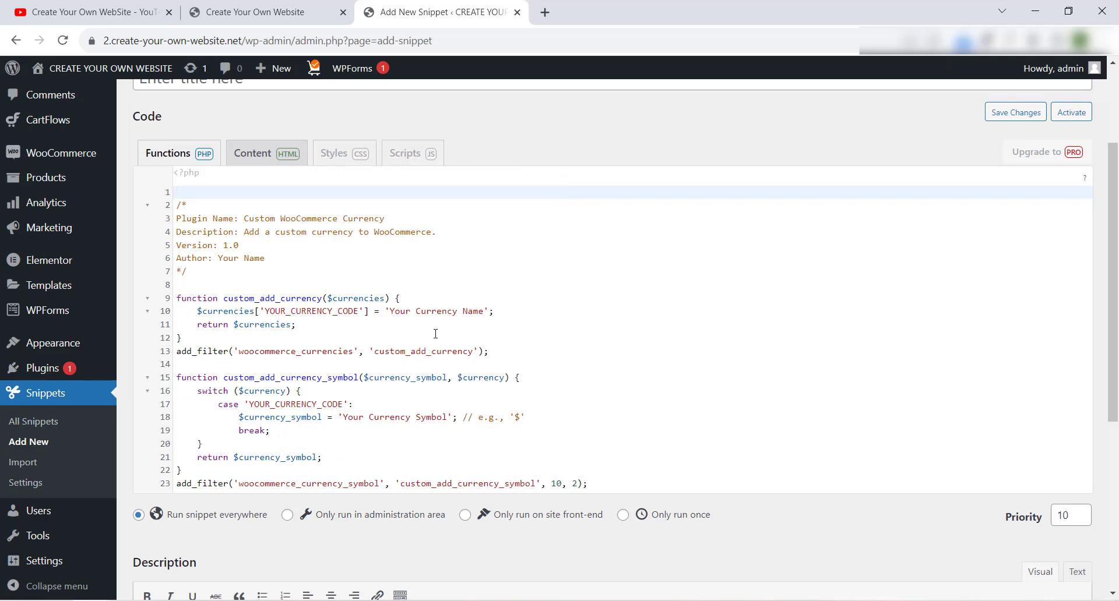
Replace the line 10 placeholder with 'create your own website' and line 18's symbol with 'xxx'.
left_click_drag(389, 314, 488, 315)
type("create ")
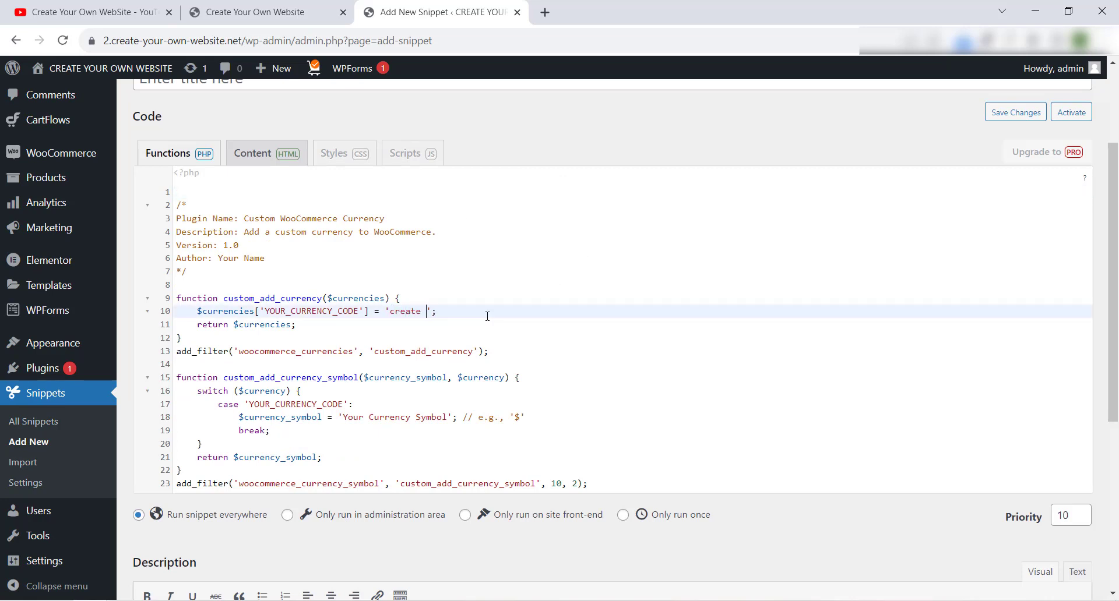
type("your own website")
left_click_drag(447, 419, 345, 418)
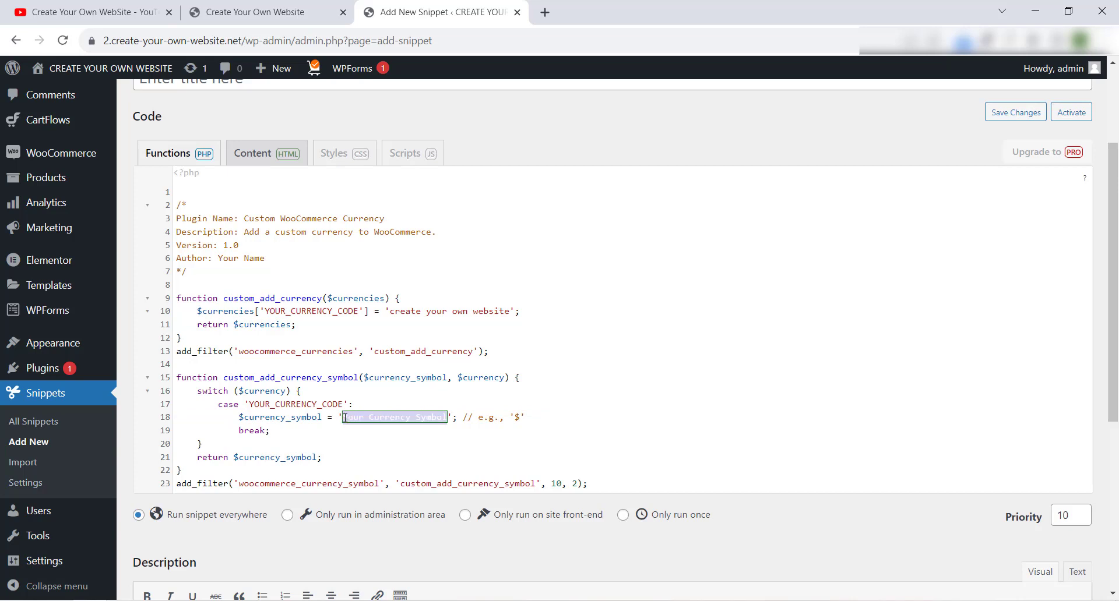
key("BackSpace")
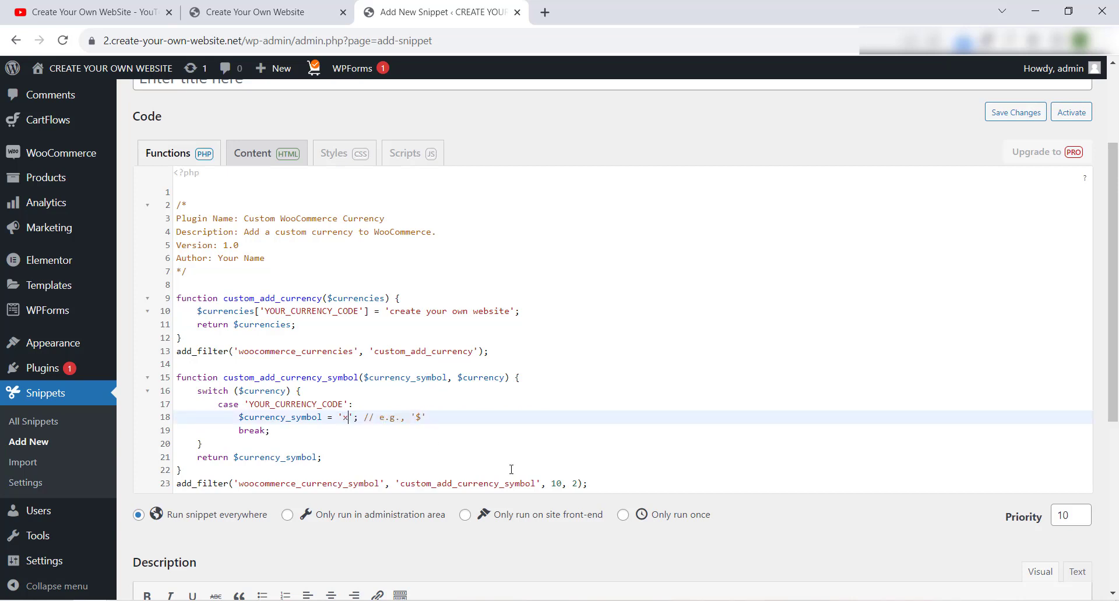
type("xxx")
scroll(495, 312, "down", 3)
scroll(507, 307, "up", 6)
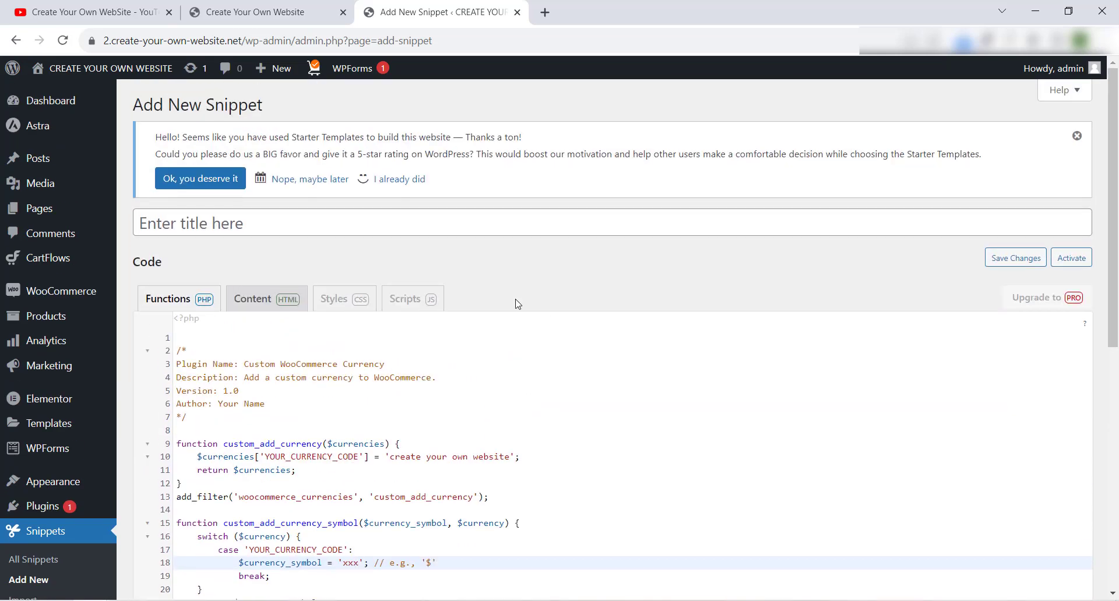
Paste 'Add a custom currency to WooCommerce' as the snippet title.
left_click(502, 339)
left_click(363, 228)
key("ctrl+v")
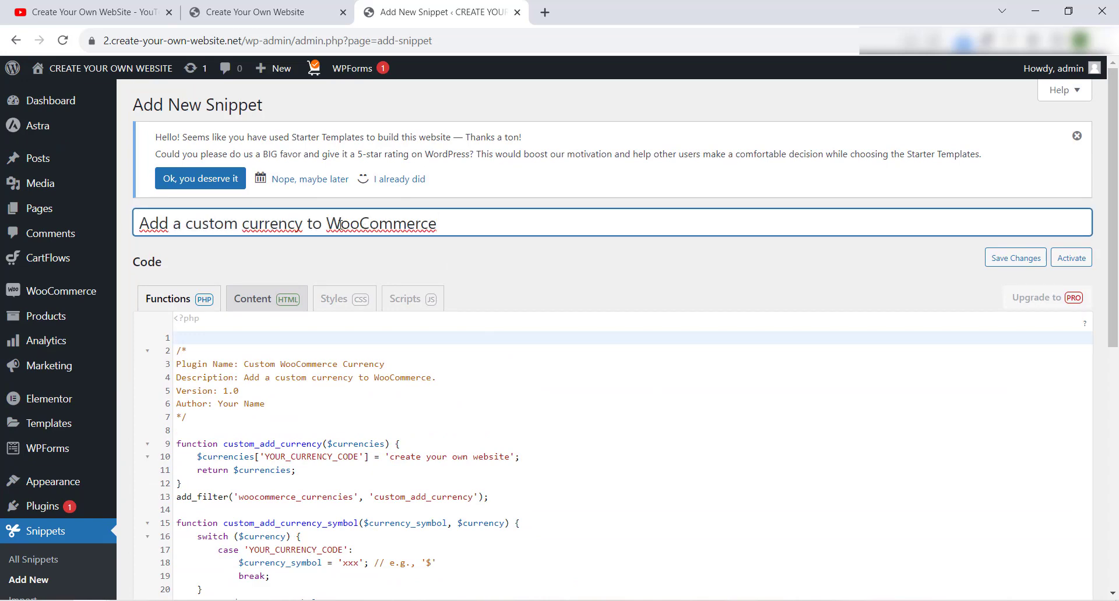
Save and activate the currency snippet.
scroll(583, 233, "down", 8)
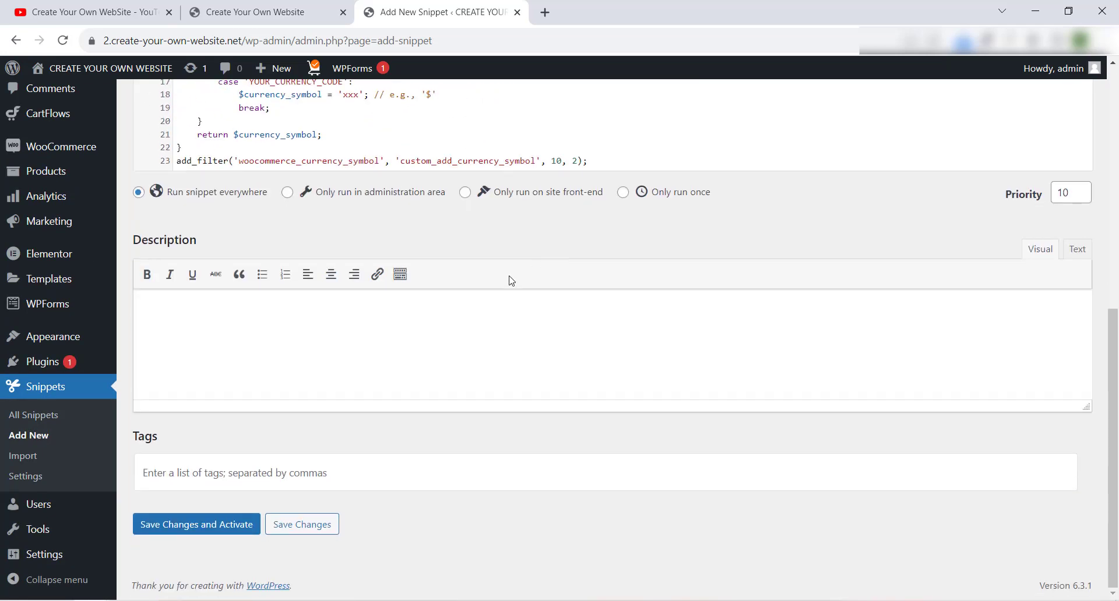
left_click(158, 525)
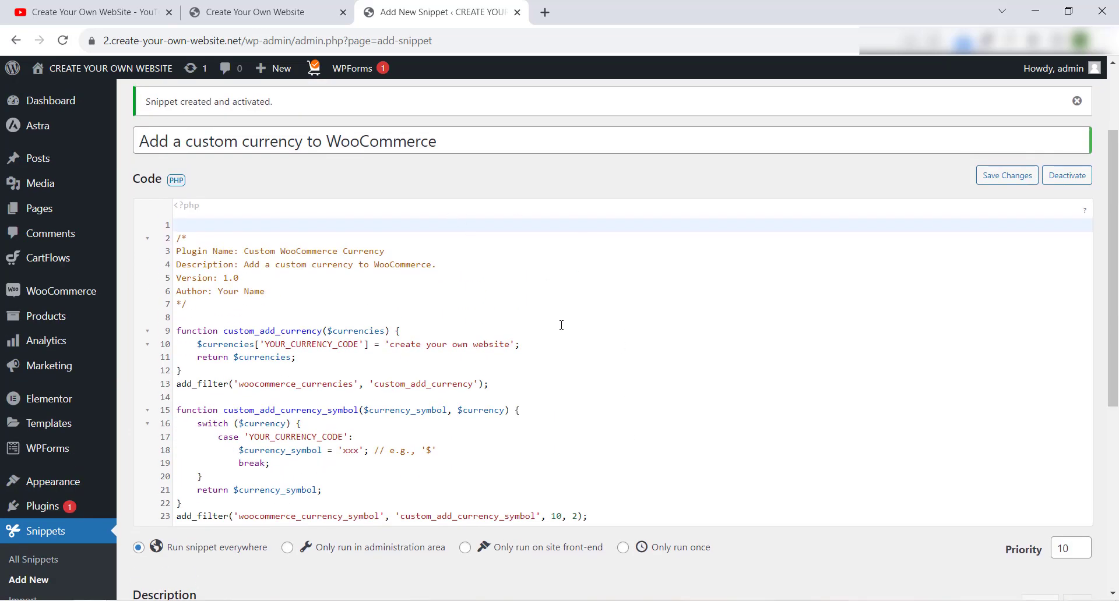
scroll(604, 411, "down", 3)
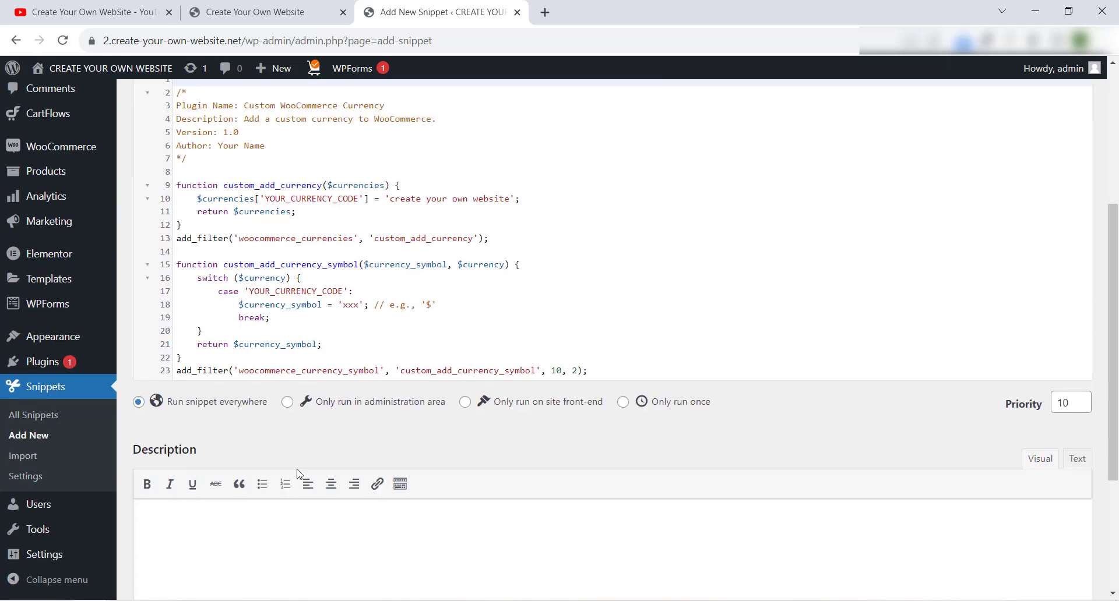
In All Snippets, toggle the currency snippet off and on, then go to WooCommerce Settings.
left_click(33, 414)
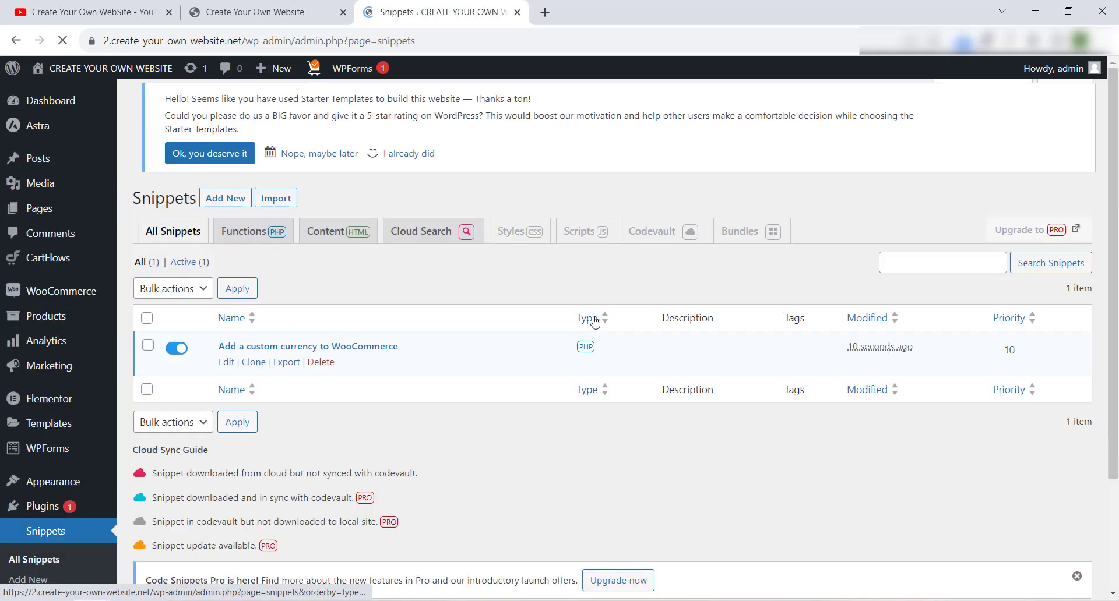
scroll(588, 320, "down", 3)
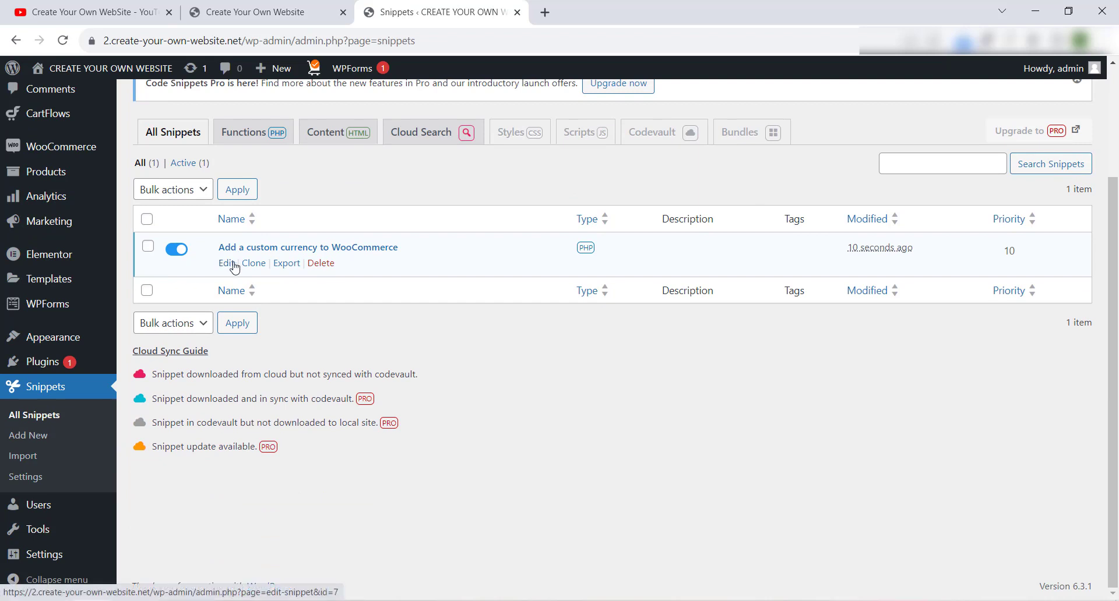
left_click(176, 249)
left_click(178, 255)
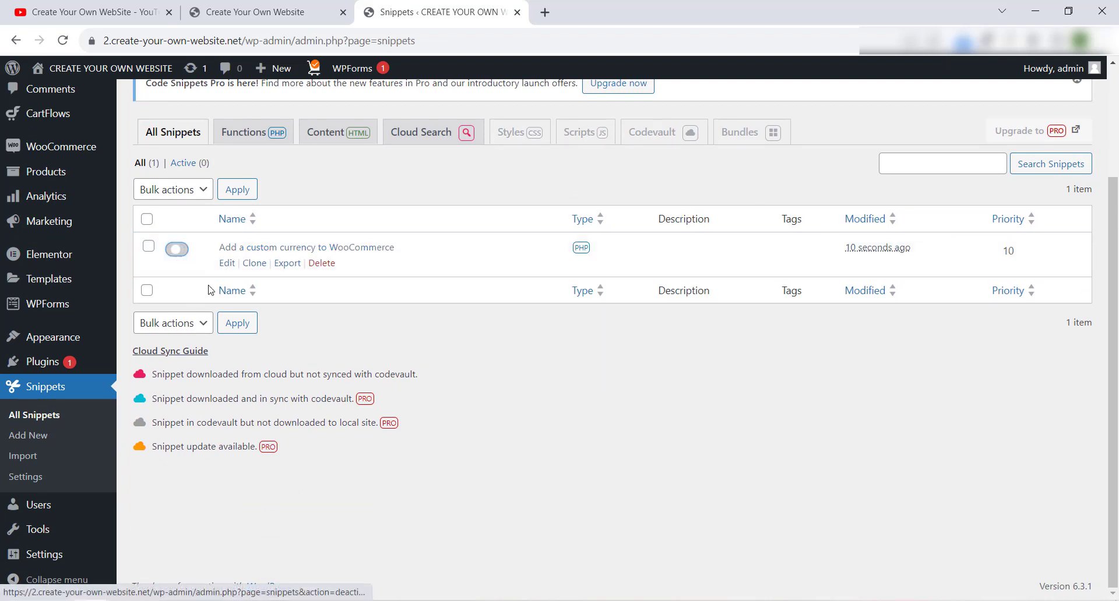
scroll(495, 341, "up", 3)
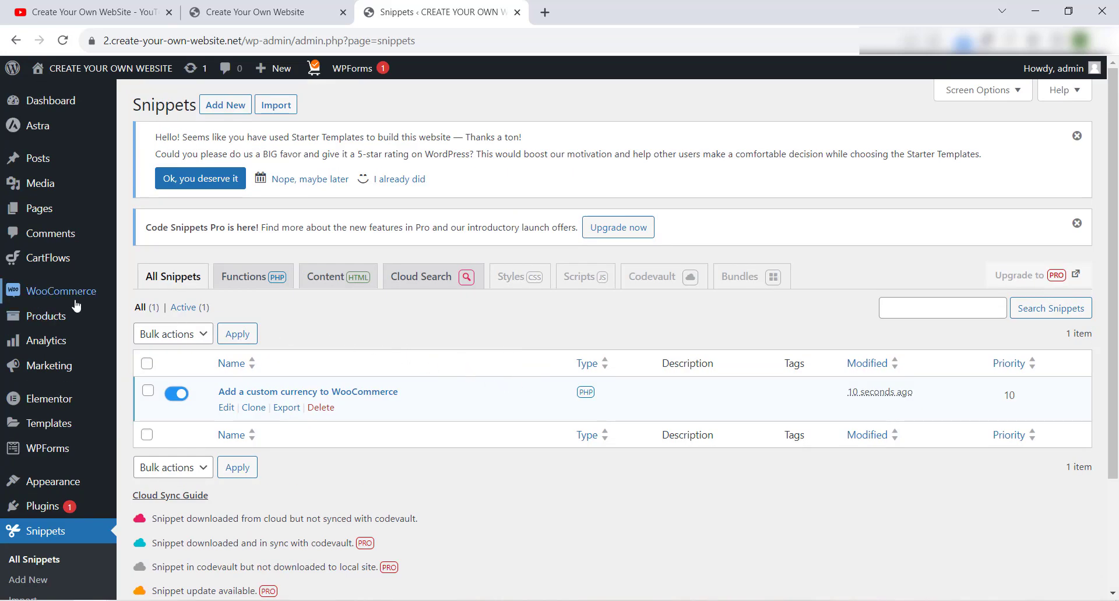
mouse_move(70, 294)
left_click(192, 402)
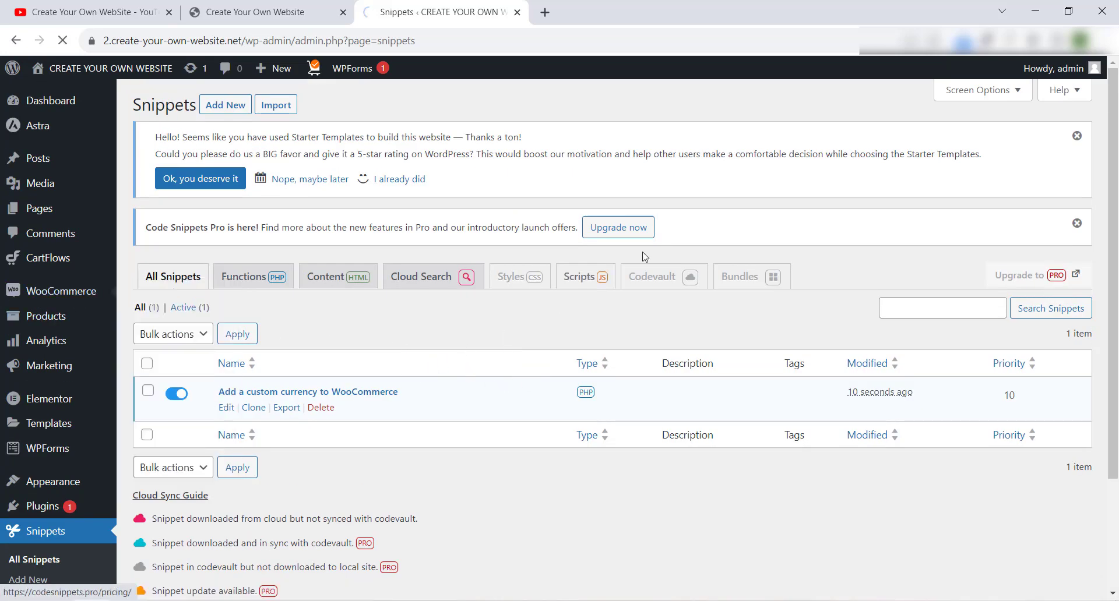
Choose 'create your own website (xxx)' as the store currency and save the settings.
scroll(752, 171, "down", 5)
scroll(752, 171, "down", 5)
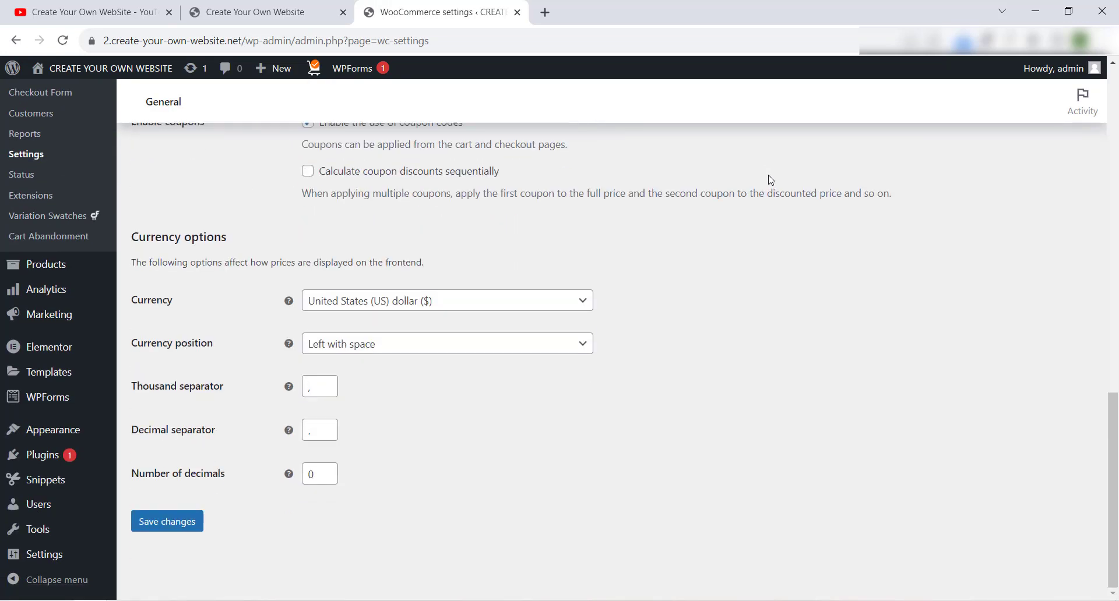
left_click(500, 304)
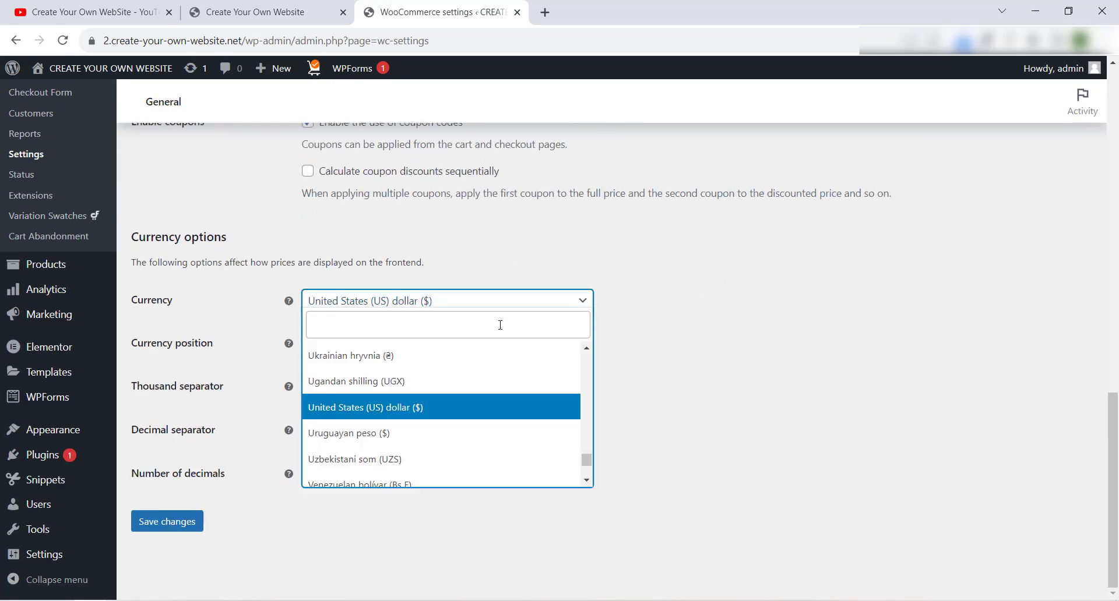
left_click(499, 325)
type("crea")
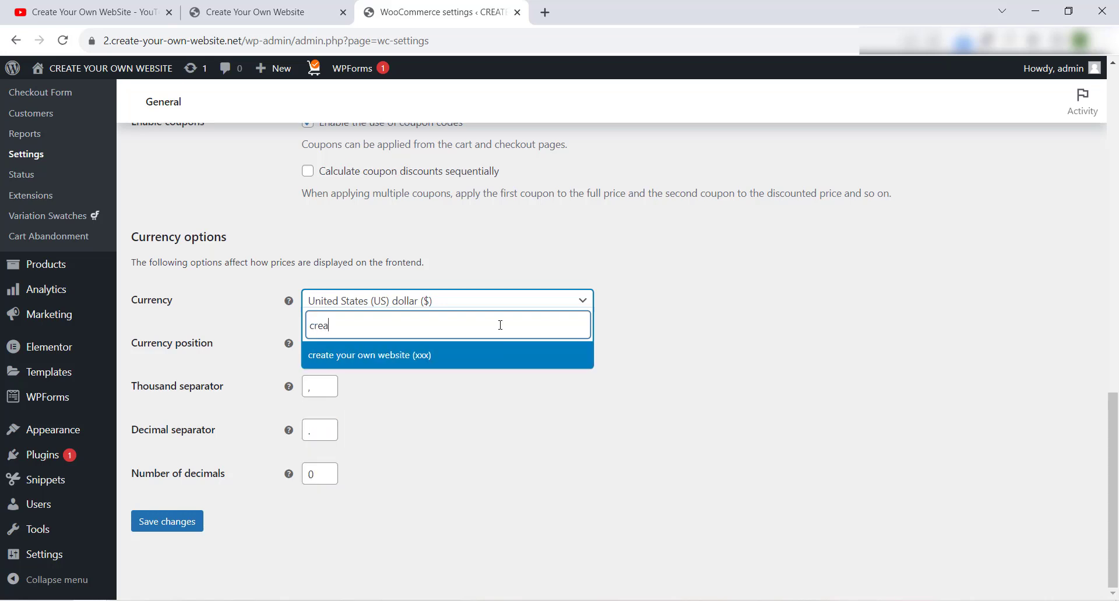
type("t")
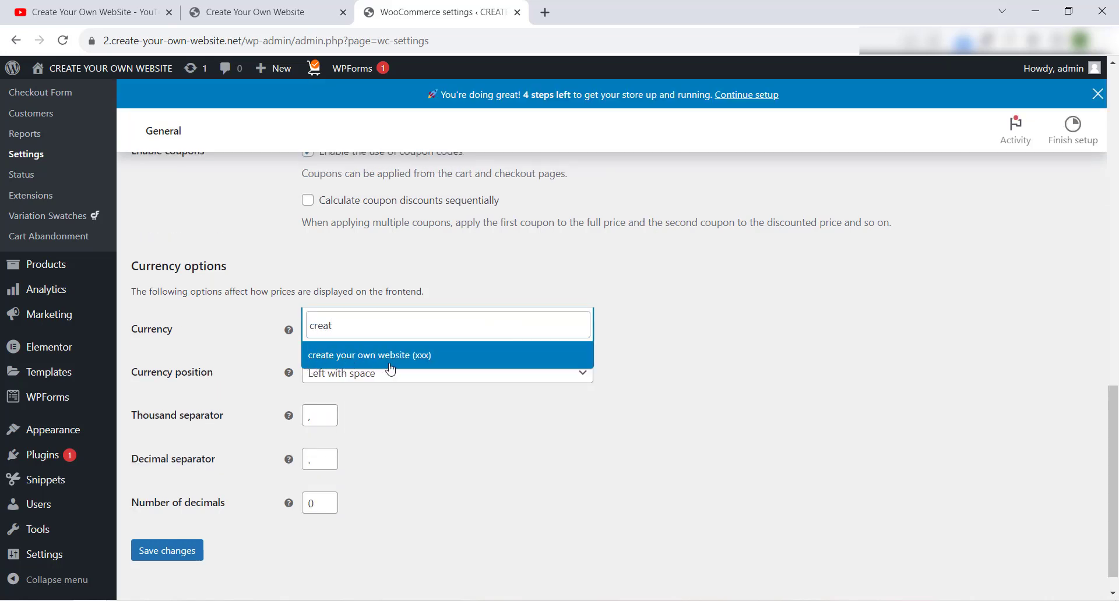
left_click(438, 359)
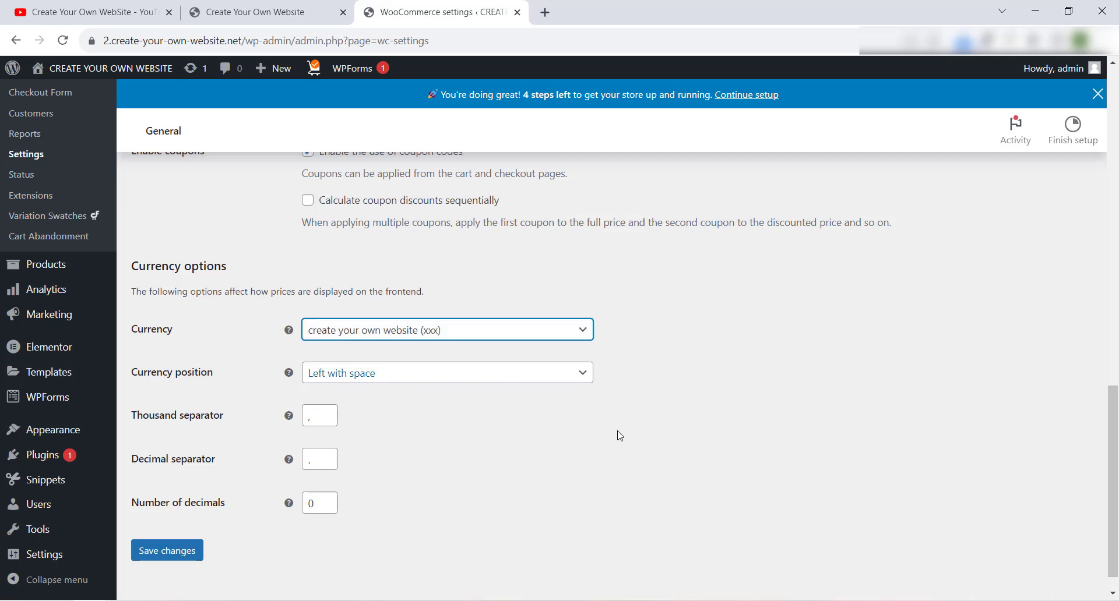
left_click(177, 552)
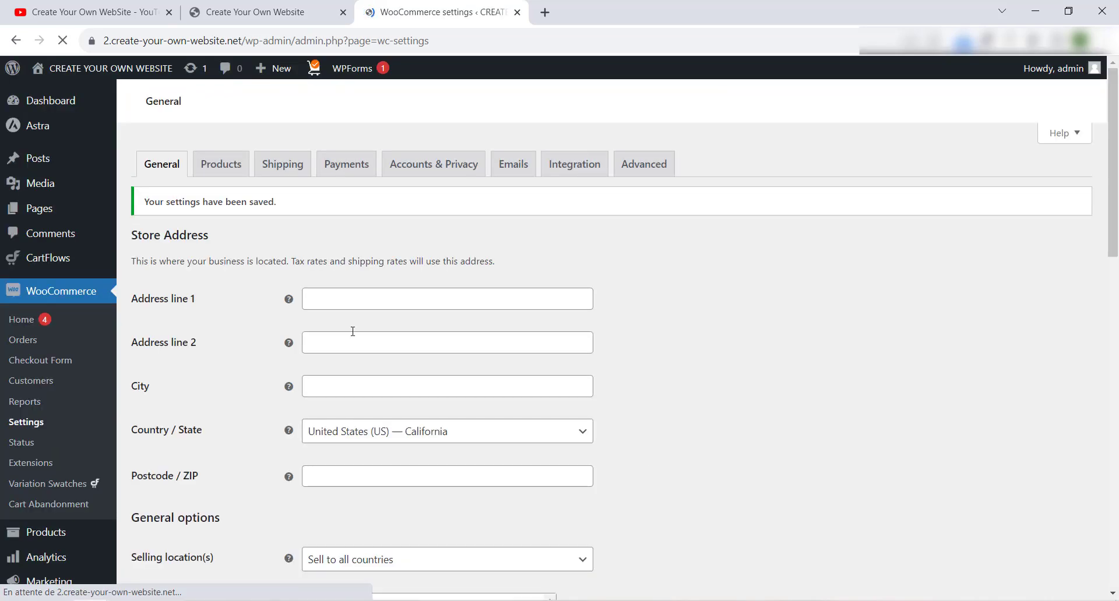
Open the storefront via Visit Site in a new browser tab.
mouse_move(110, 68)
right_click(93, 93)
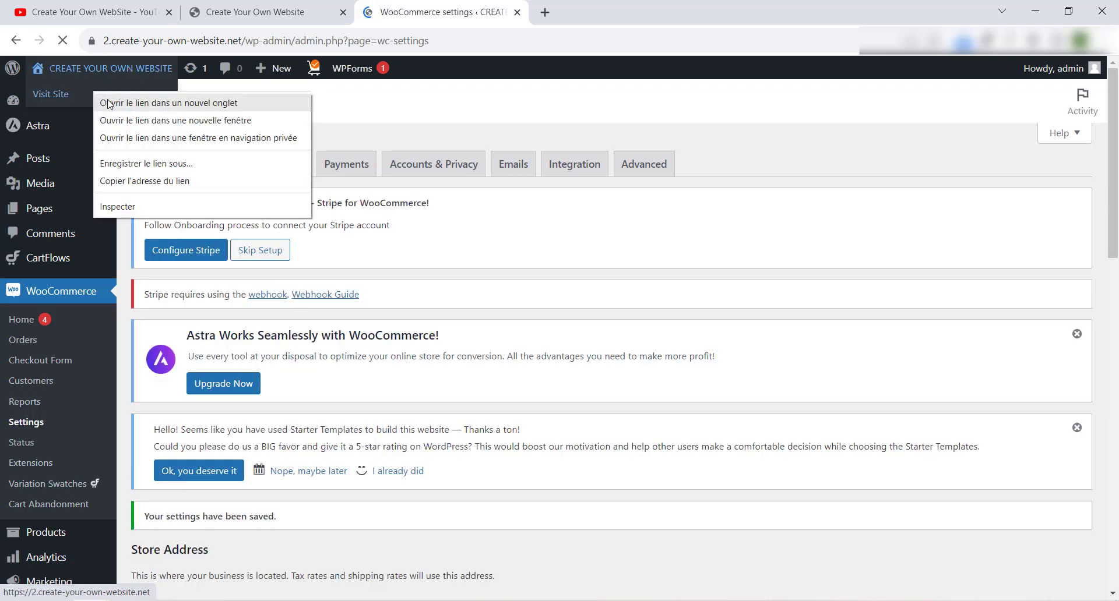
left_click(140, 97)
left_click(562, 24)
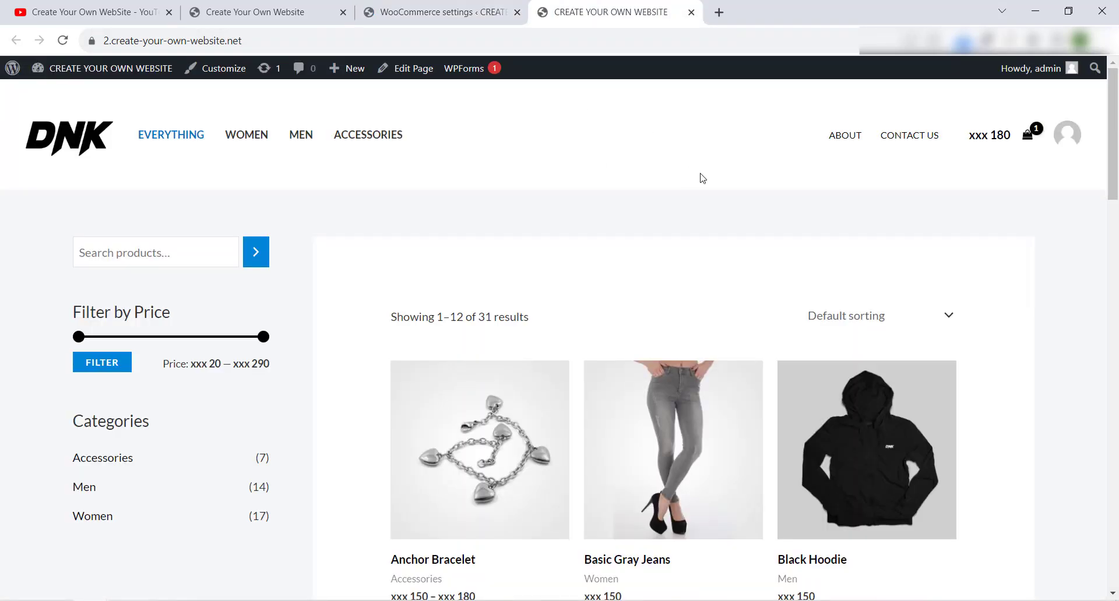
Open the Black Hoodie product and highlight the xxx symbol in its 150 price.
scroll(757, 233, "down", 2)
scroll(796, 271, "down", 1)
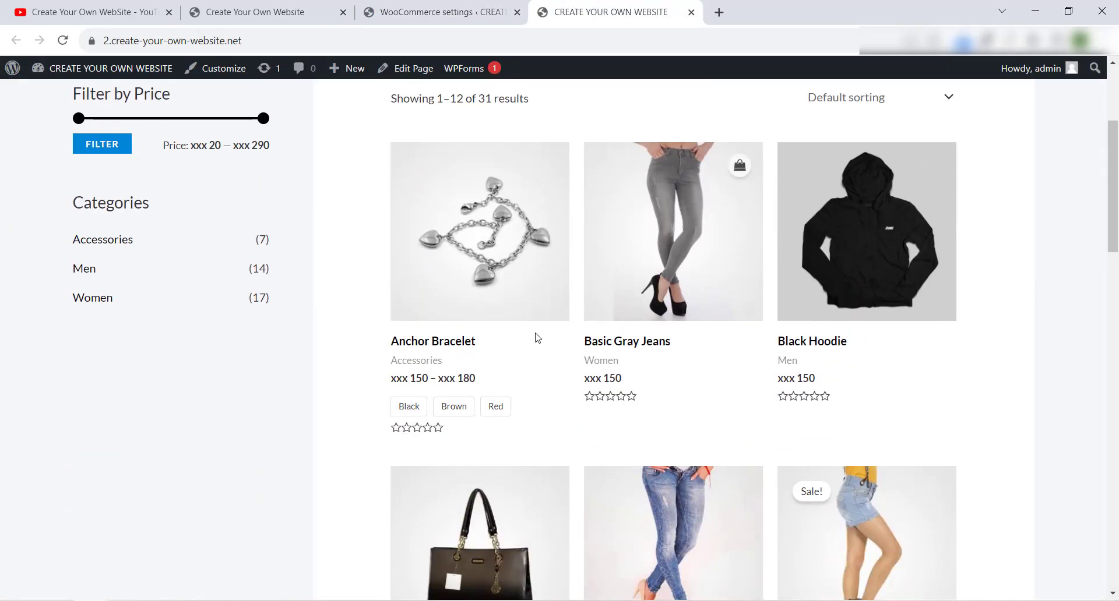
left_click(877, 217)
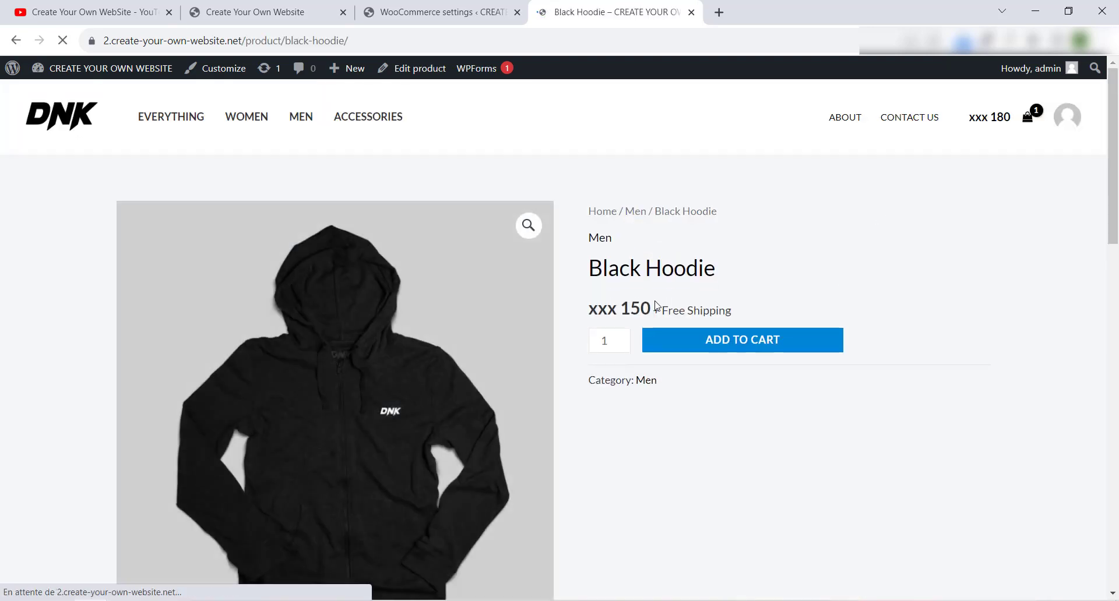
left_click_drag(589, 309, 624, 325)
left_click(906, 248)
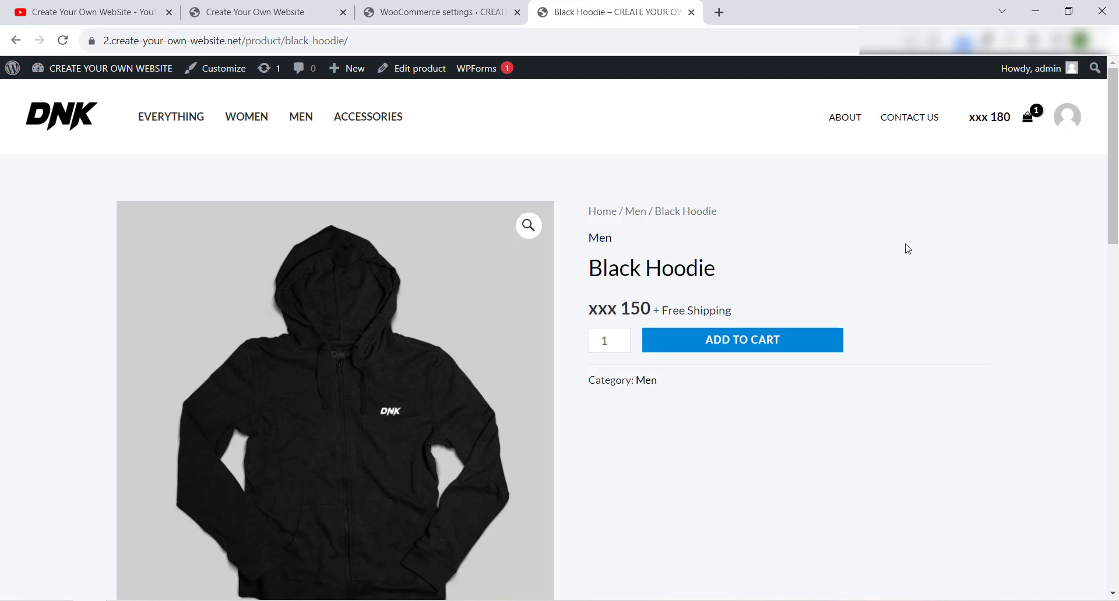